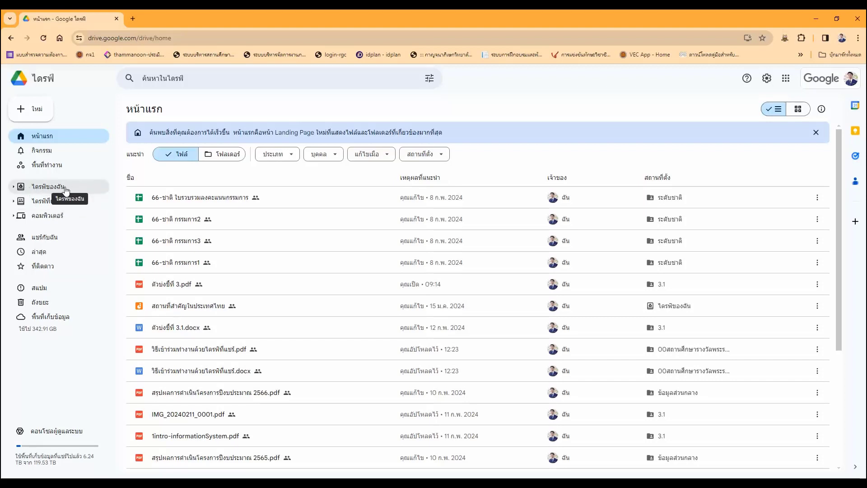
# Show the list of shared drives and look through it
pyautogui.click(76, 201)
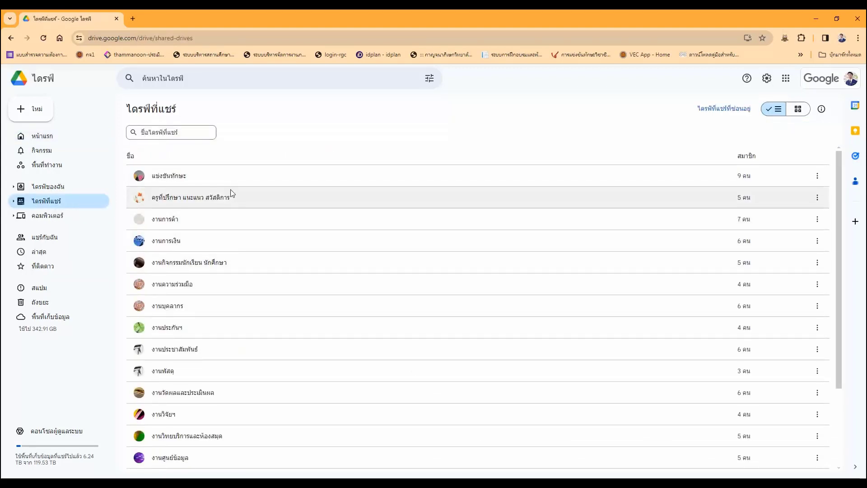
pyautogui.scroll(-2, 231, 198)
pyautogui.scroll(2, 233, 266)
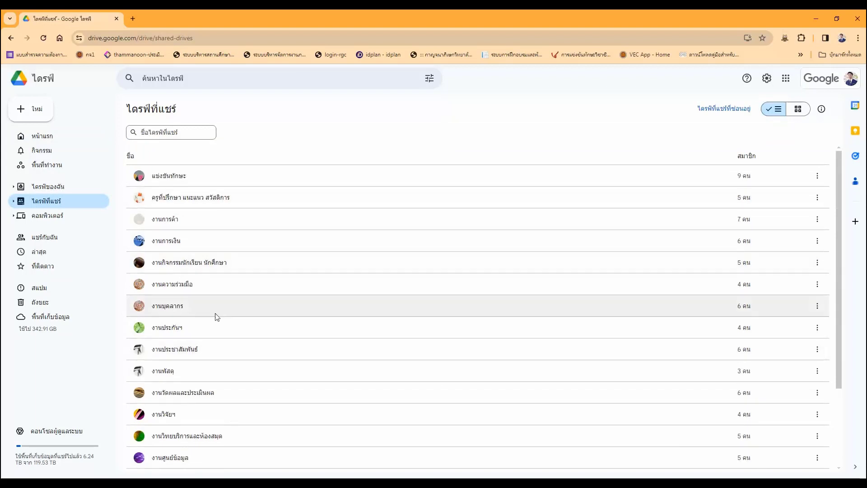
pyautogui.scroll(-2, 213, 323)
pyautogui.scroll(2, 213, 326)
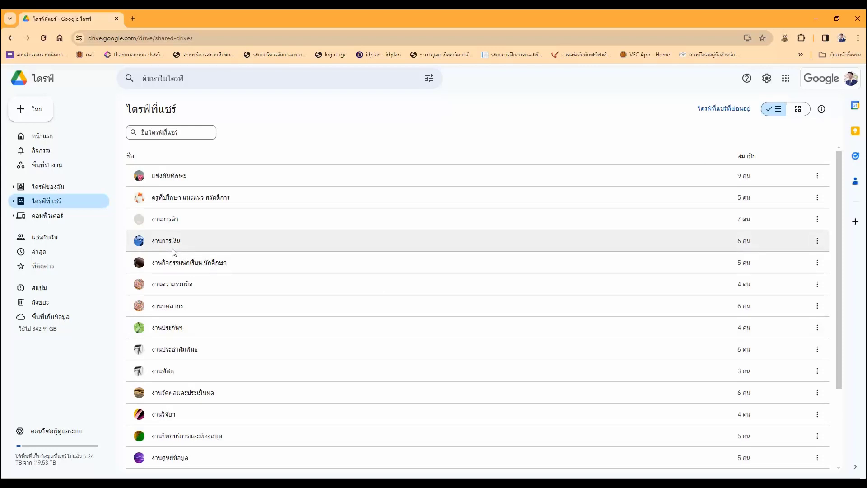
# Open the 3.1 folder inside ด้านที่3การบริหารการจัดการ in the royal award school shared drive
pyautogui.click(178, 268)
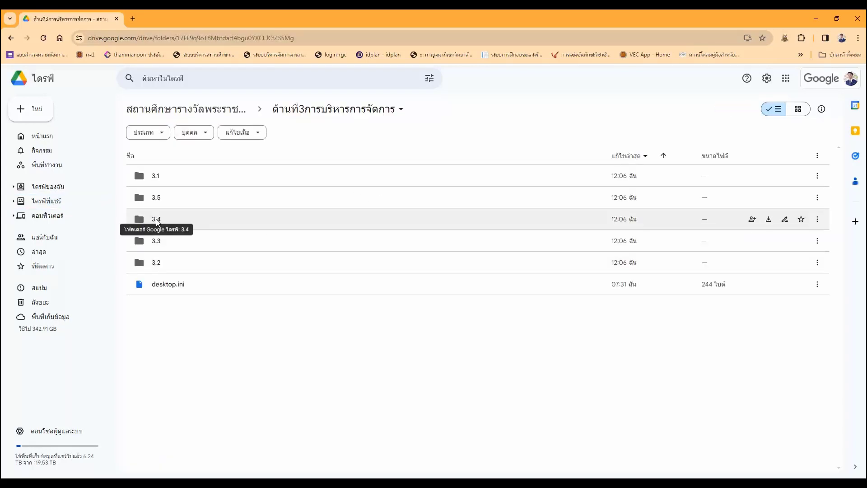
pyautogui.click(157, 221)
pyautogui.doubleClick(156, 178)
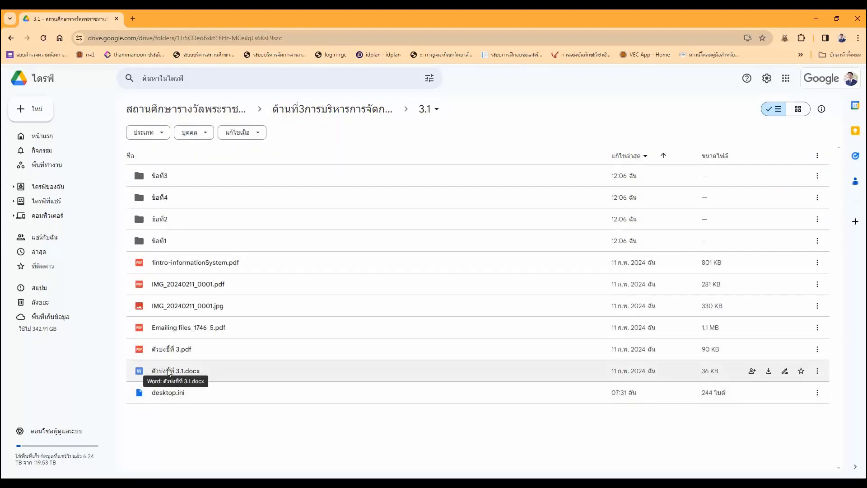
# Open the Word document ตัวบ่งชี้ที่ 3.1.docx, skim through its first pages and close it again
pyautogui.doubleClick(167, 369)
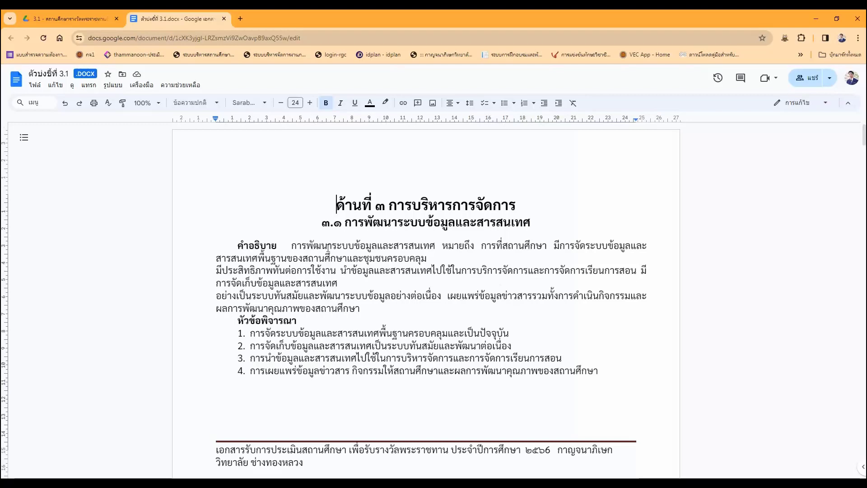
pyautogui.scroll(-20, 315, 267)
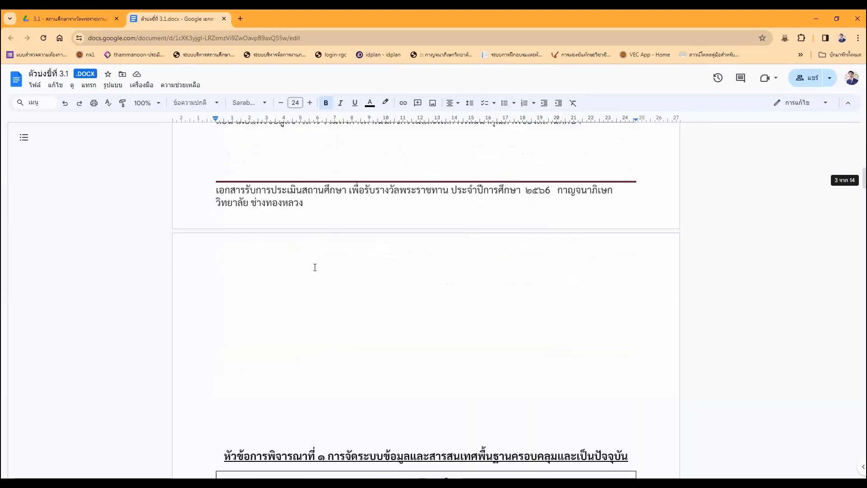
pyautogui.scroll(-3, 315, 267)
pyautogui.scroll(8, 314, 267)
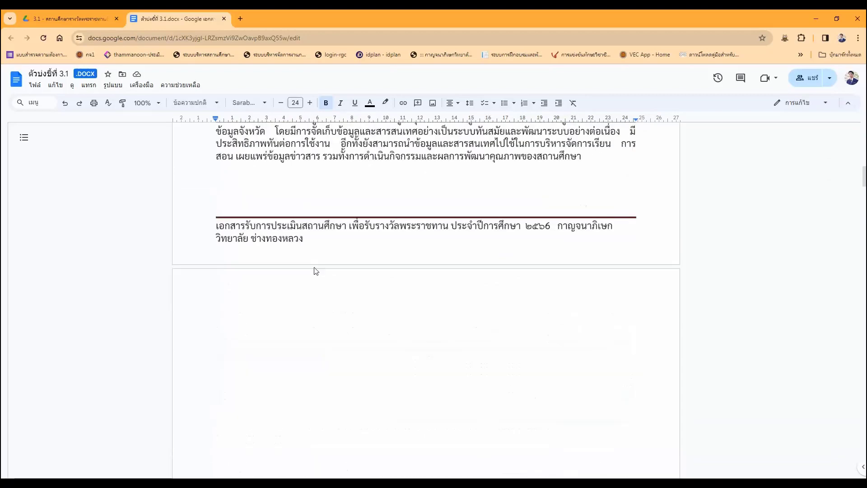
pyautogui.click(223, 20)
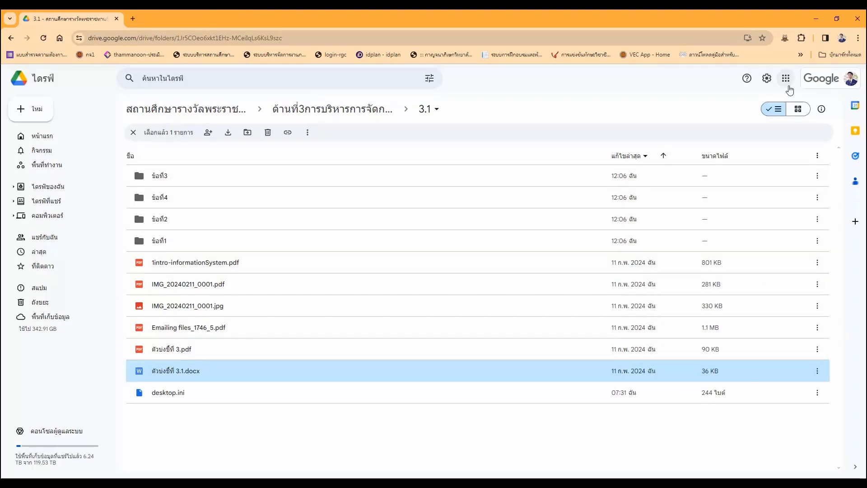
# Download Google Drive for desktop from its download page, saving GoogleDriveSetup in the Downloads folder
pyautogui.click(768, 82)
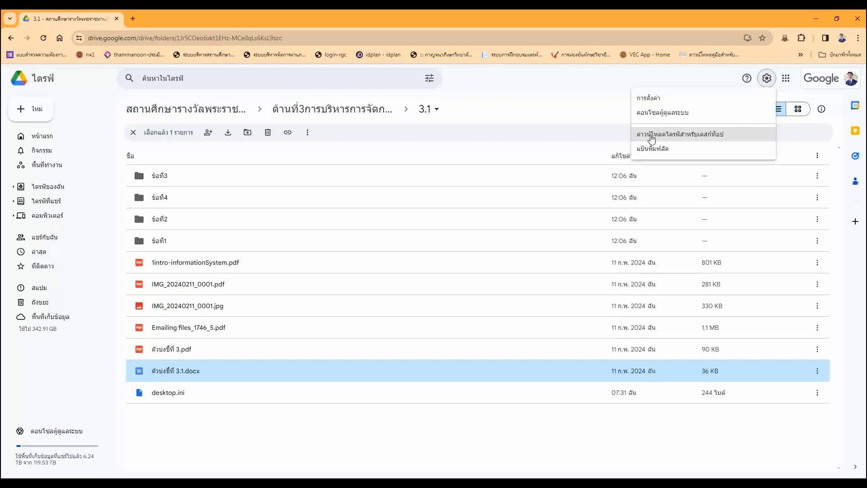
pyautogui.click(672, 136)
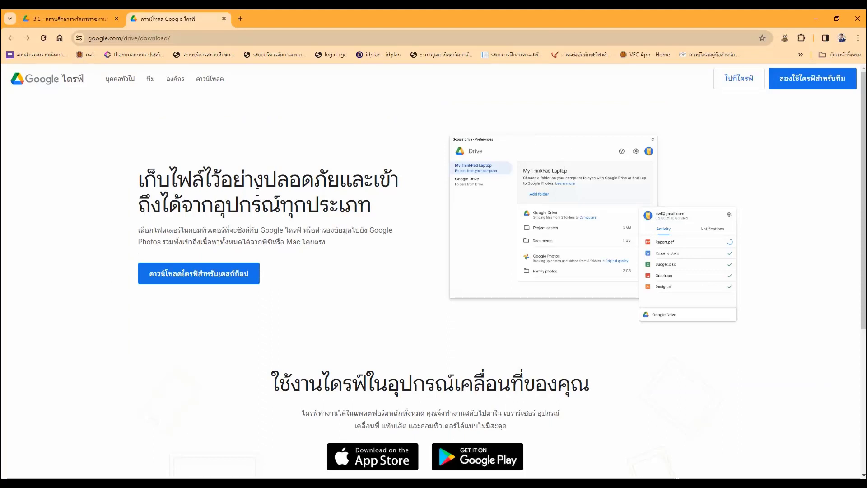
pyautogui.click(184, 277)
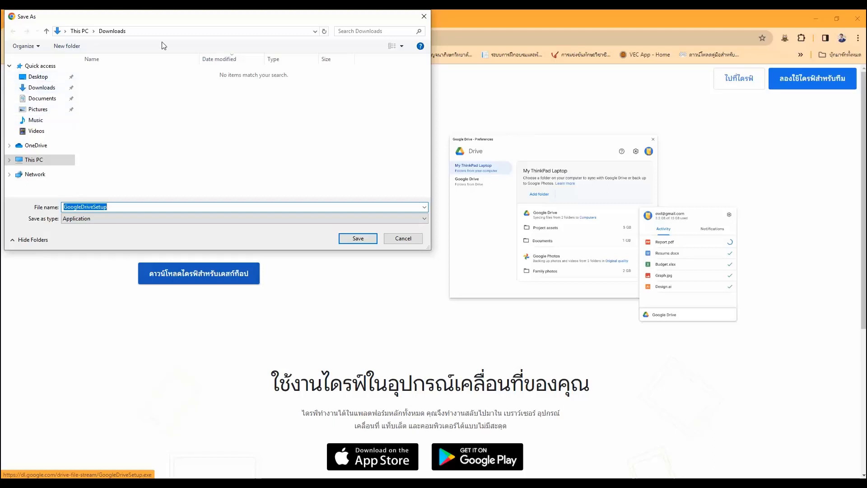
pyautogui.click(39, 89)
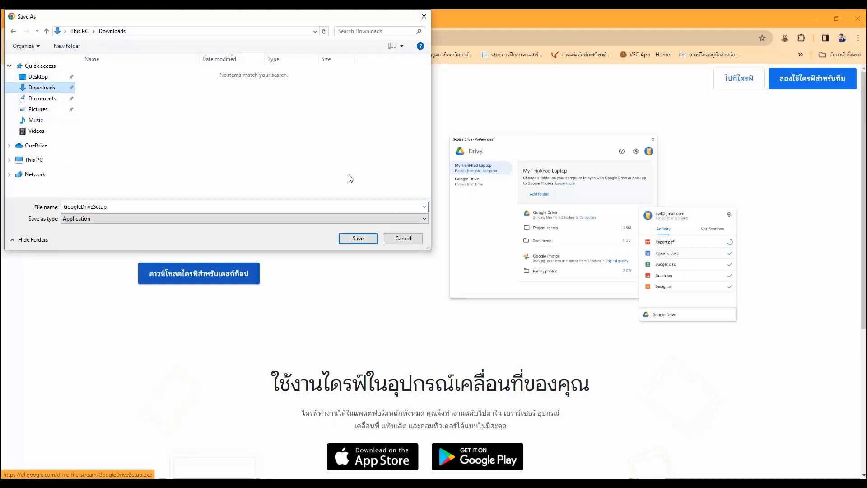
pyautogui.click(358, 238)
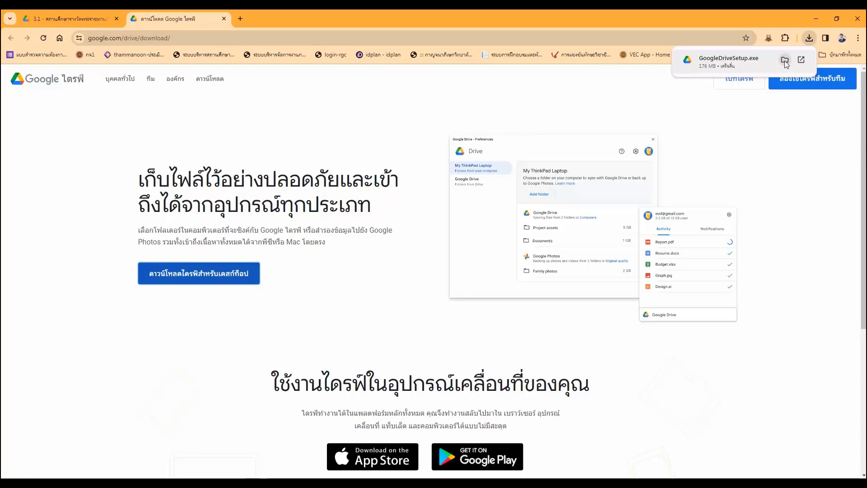
# Run the GoogleDriveSetup installer from the Downloads folder and proceed past the Google Drive welcome page
pyautogui.click(784, 60)
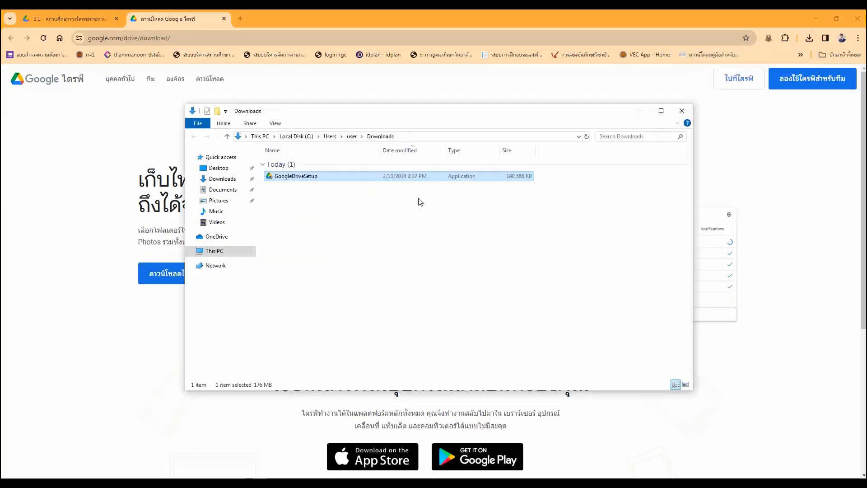
pyautogui.moveTo(427, 115); pyautogui.dragTo(424, 95)
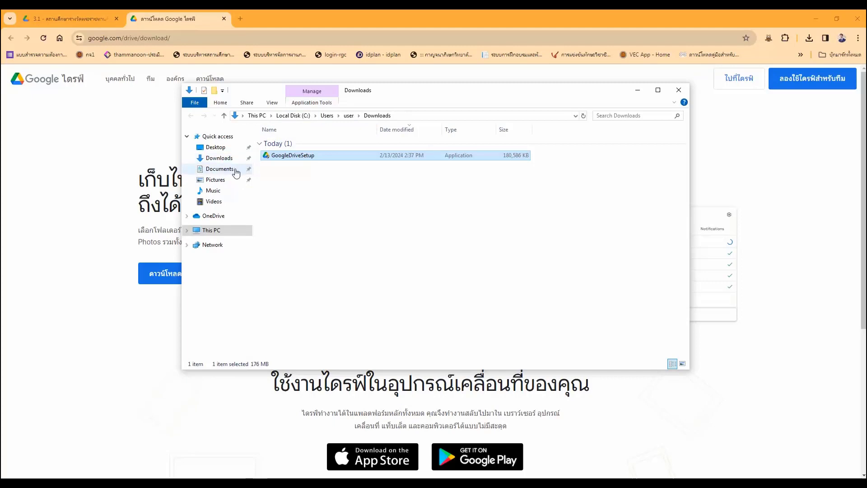
pyautogui.doubleClick(291, 155)
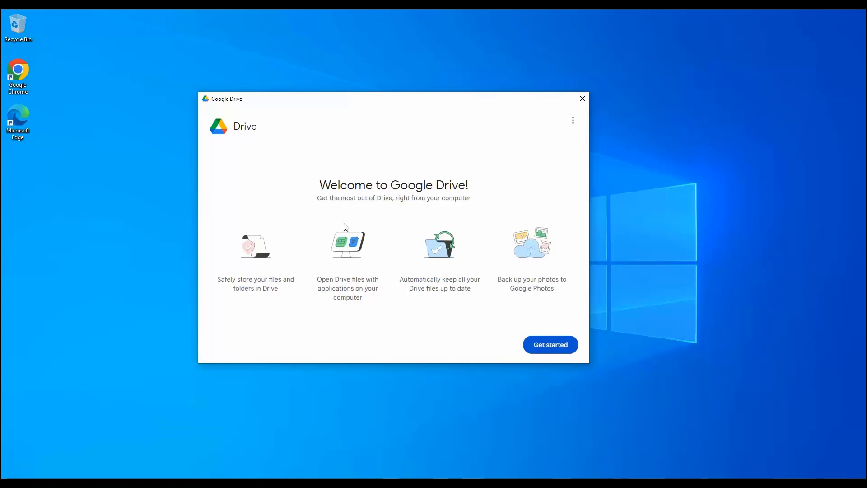
pyautogui.click(551, 347)
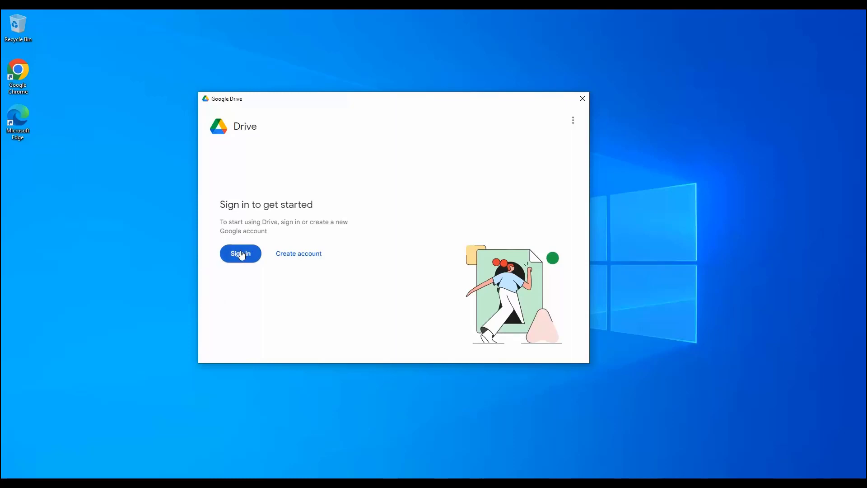
# Open Google Chrome and arrange its window side by side with the Google Drive sign-in window
pyautogui.doubleClick(21, 76)
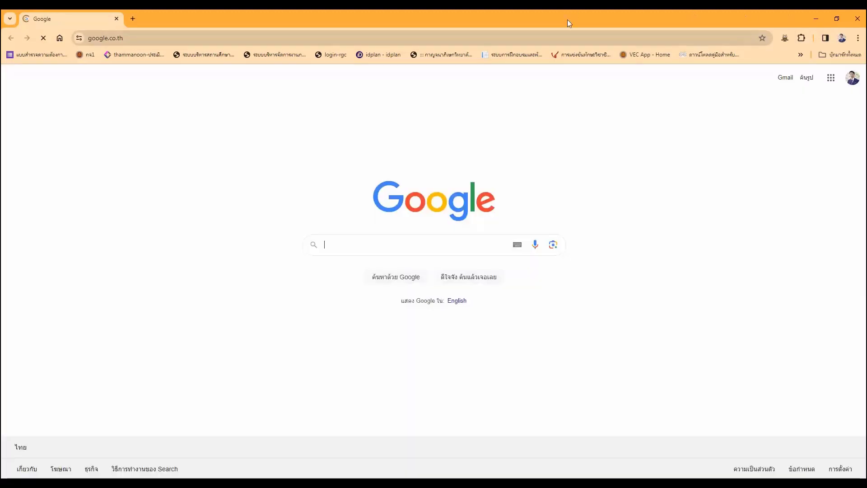
pyautogui.moveTo(568, 20)
pyautogui.mouseDown()
pyautogui.moveTo(549, 26)
pyautogui.moveTo(571, 28)
pyautogui.mouseUp()
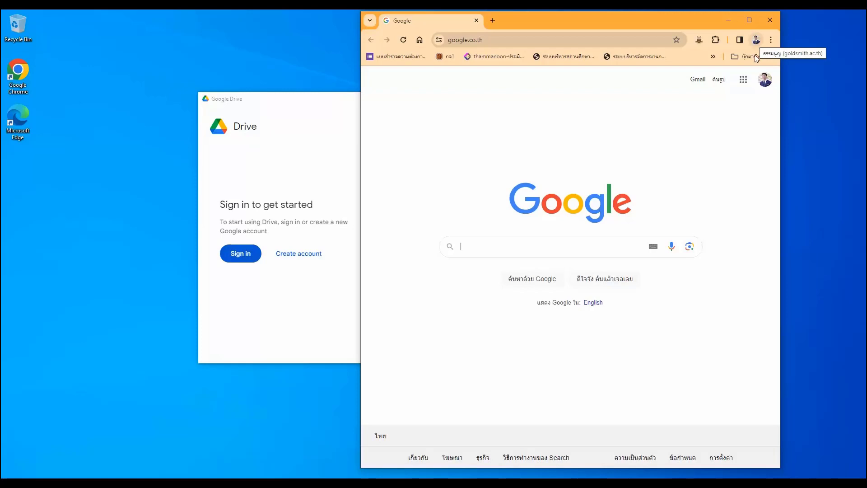
pyautogui.moveTo(339, 103); pyautogui.dragTo(214, 71)
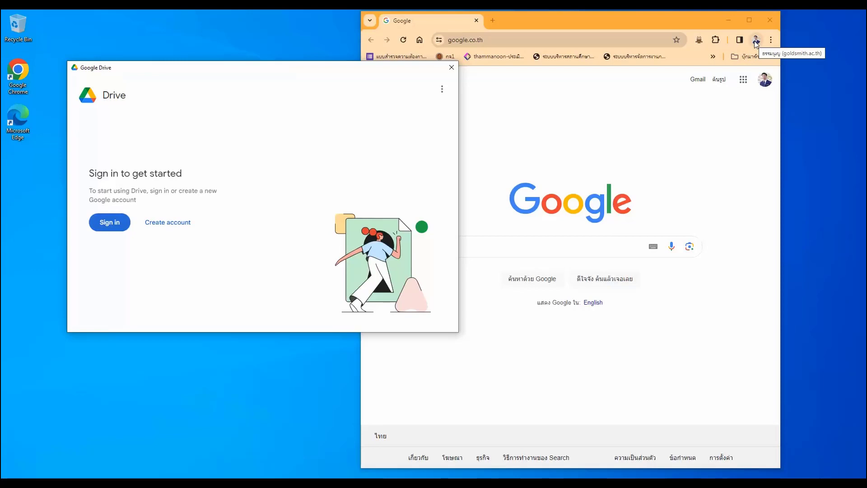
# Sign in to Google Drive for desktop with the school Google account listed in the browser and approve the sign-in
pyautogui.click(117, 222)
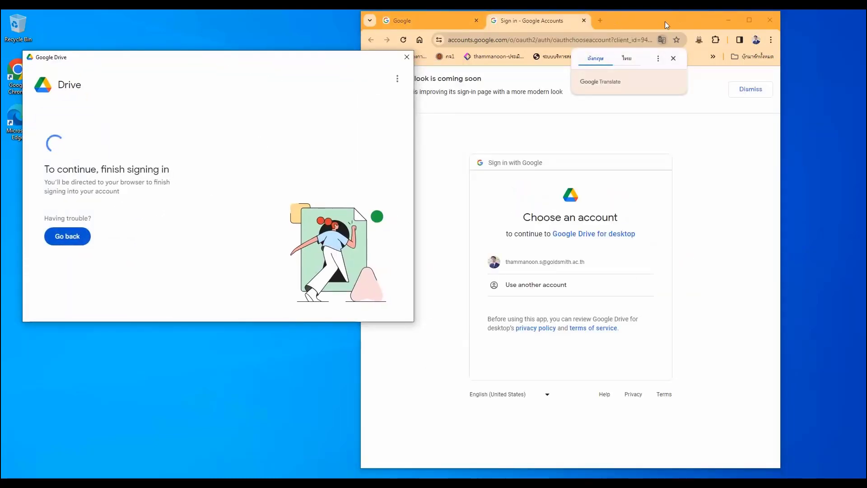
pyautogui.moveTo(662, 20); pyautogui.dragTo(700, 25)
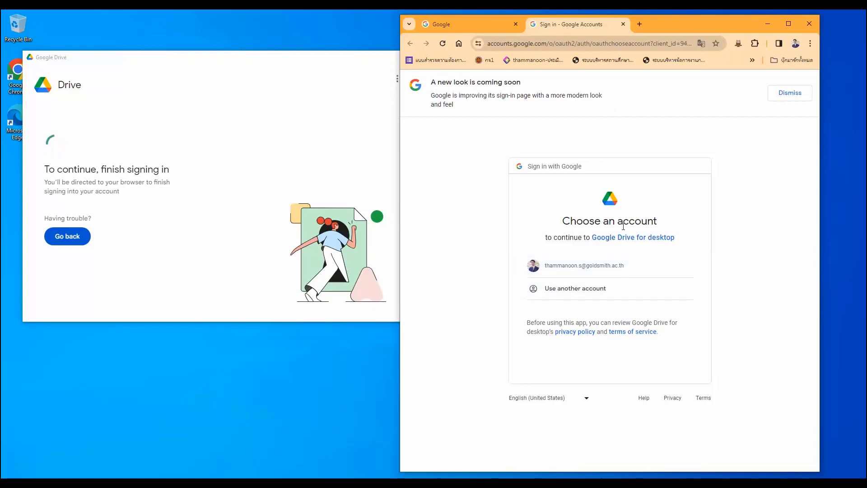
pyautogui.click(595, 271)
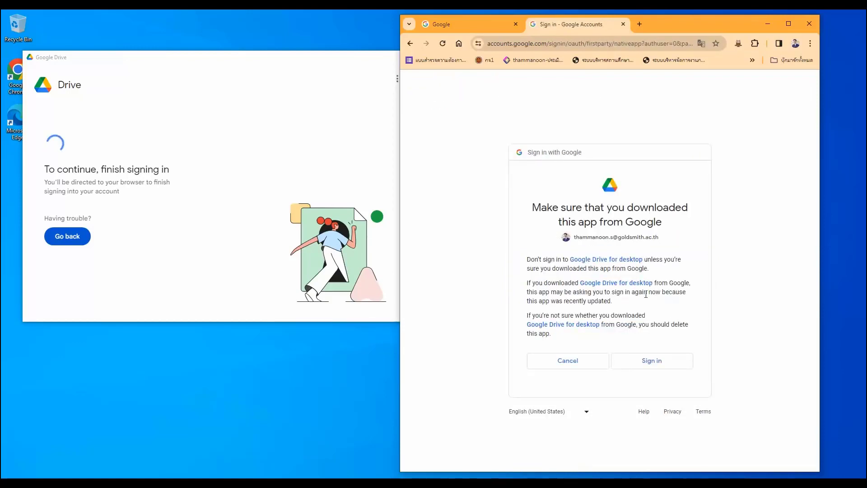
pyautogui.click(649, 361)
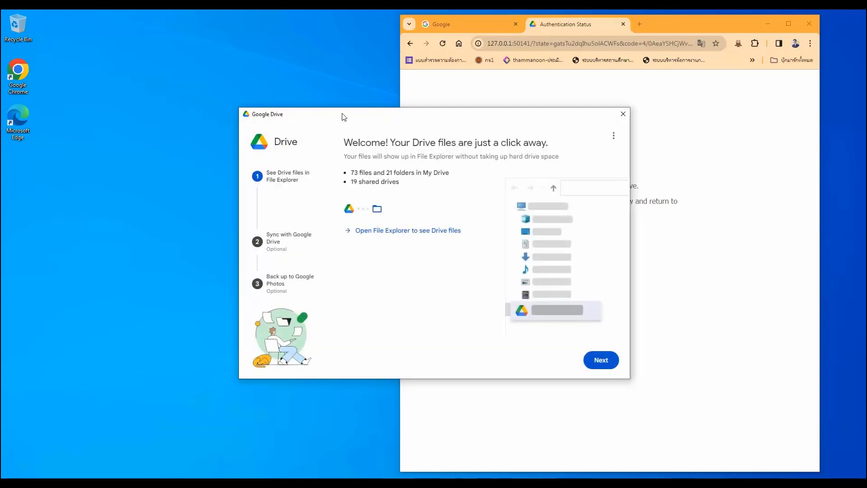
# Move the Google Drive setup window clear of the browser and advance past the introduction pages to the choice of folders to sync
pyautogui.moveTo(343, 117); pyautogui.dragTo(149, 65)
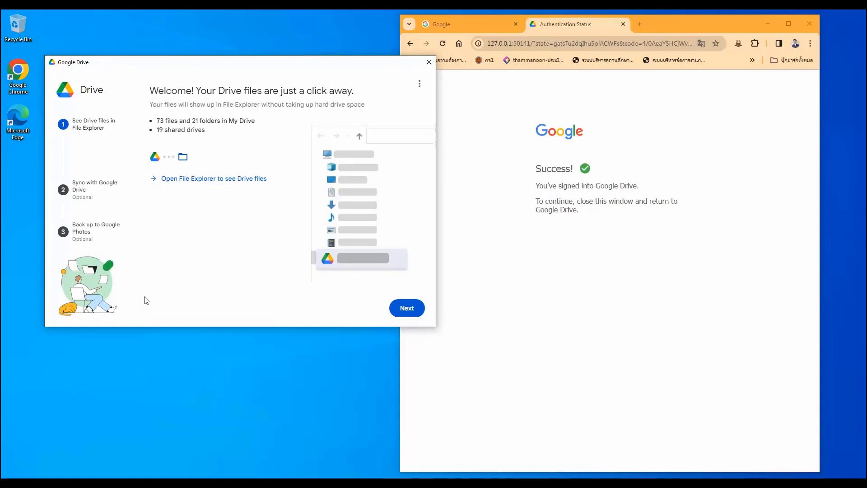
pyautogui.moveTo(281, 70)
pyautogui.mouseDown()
pyautogui.moveTo(274, 51)
pyautogui.moveTo(266, 68)
pyautogui.mouseUp()
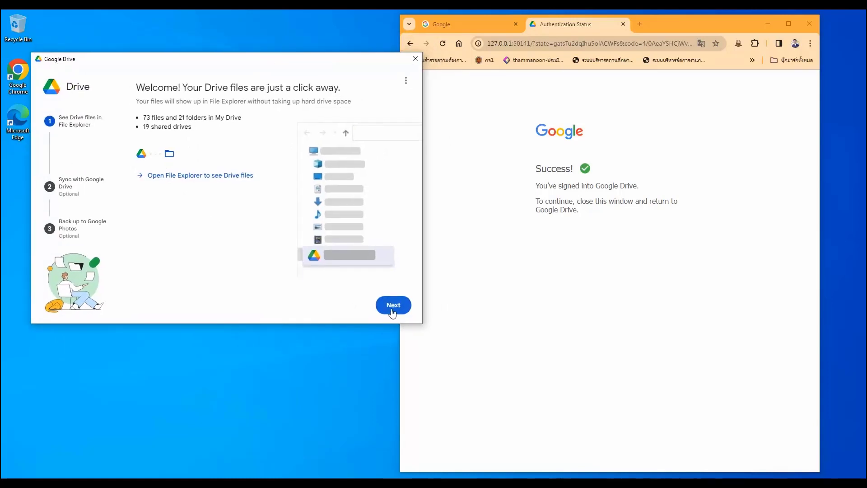
pyautogui.click(392, 312)
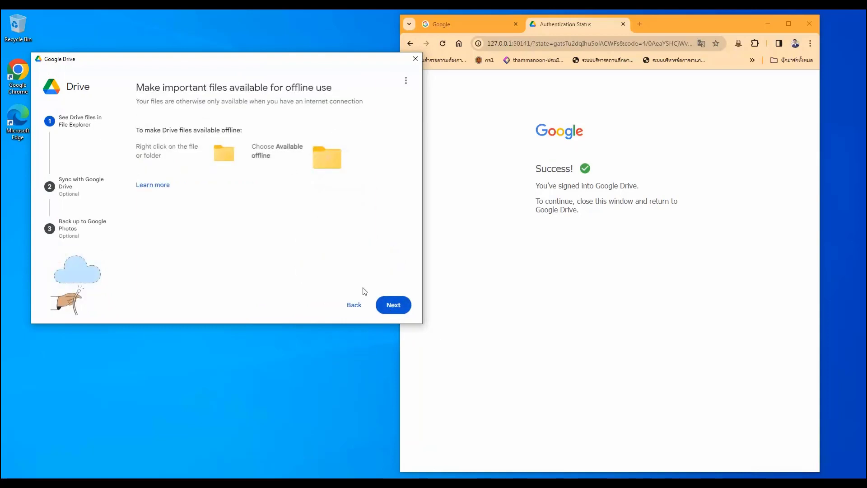
pyautogui.click(394, 306)
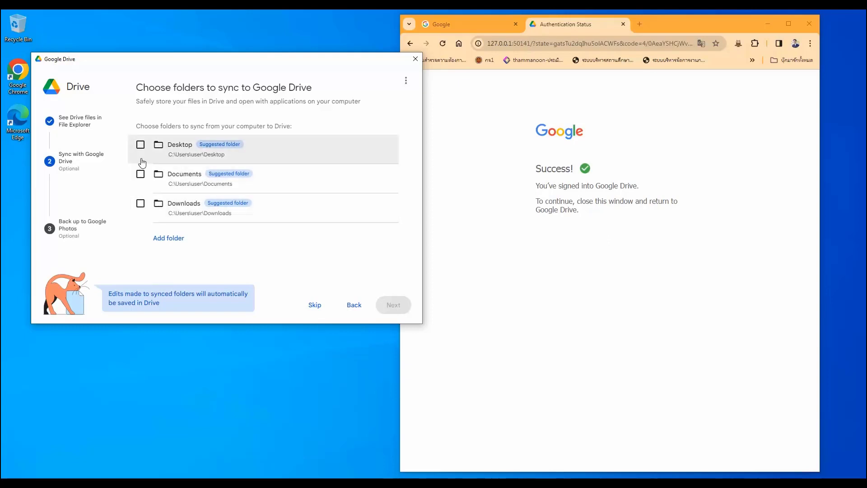
pyautogui.click(140, 145)
pyautogui.click(140, 174)
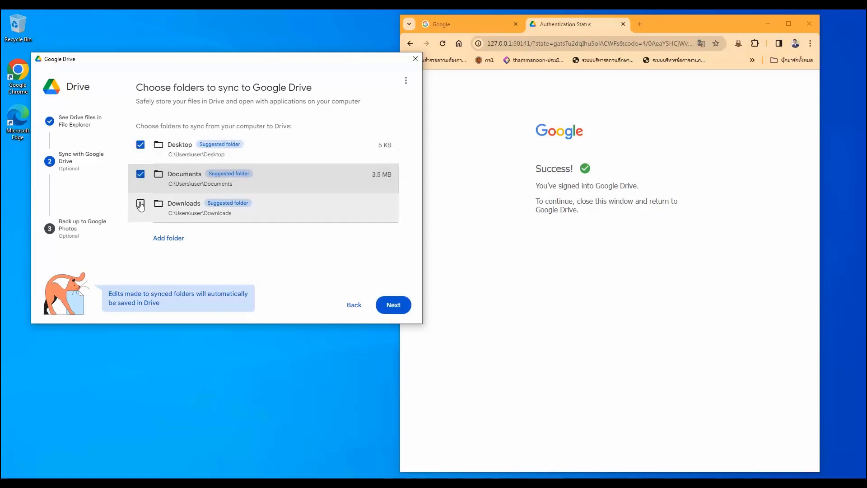
pyautogui.click(140, 203)
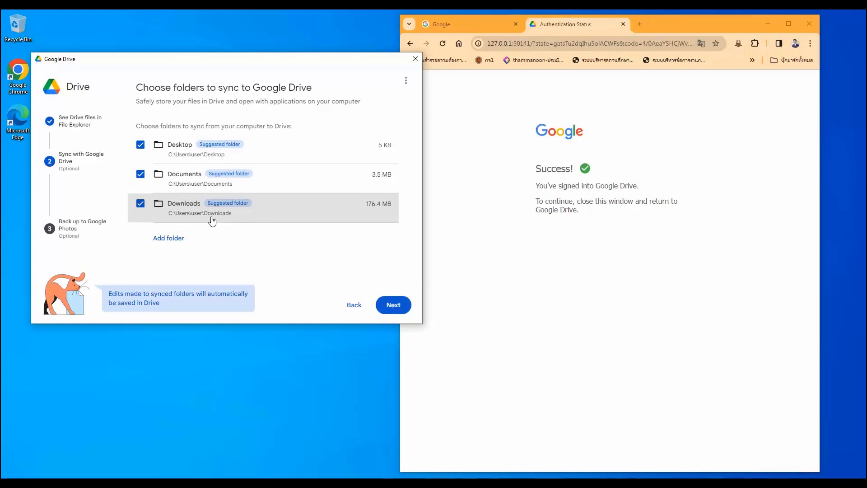
pyautogui.click(141, 203)
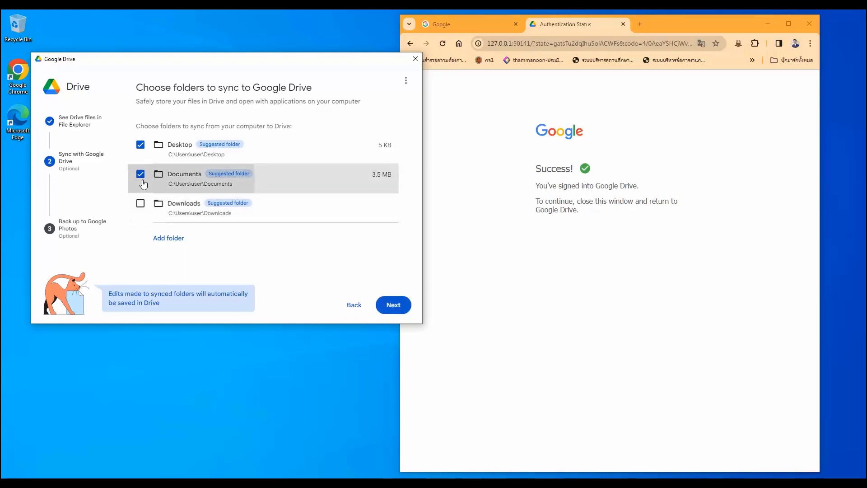
pyautogui.click(141, 174)
pyautogui.click(141, 144)
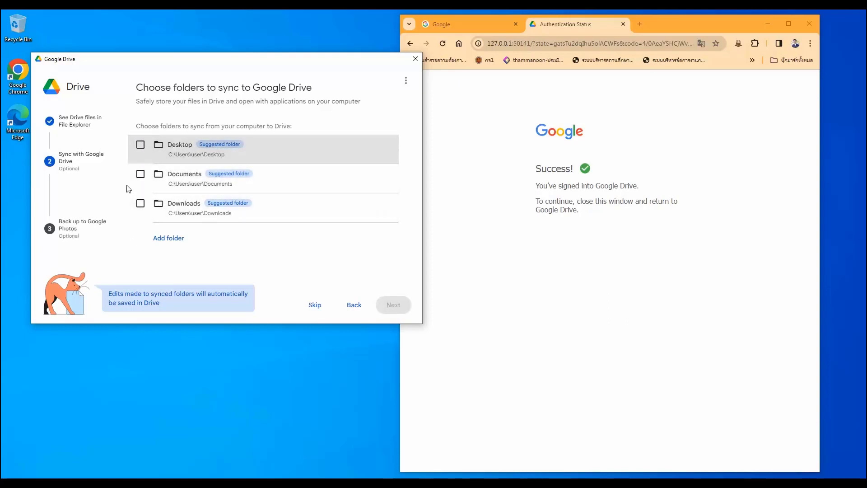
# Skip syncing computer folders to Google Drive and dismiss the explanation of sync versus Google Photos backup
pyautogui.click(315, 308)
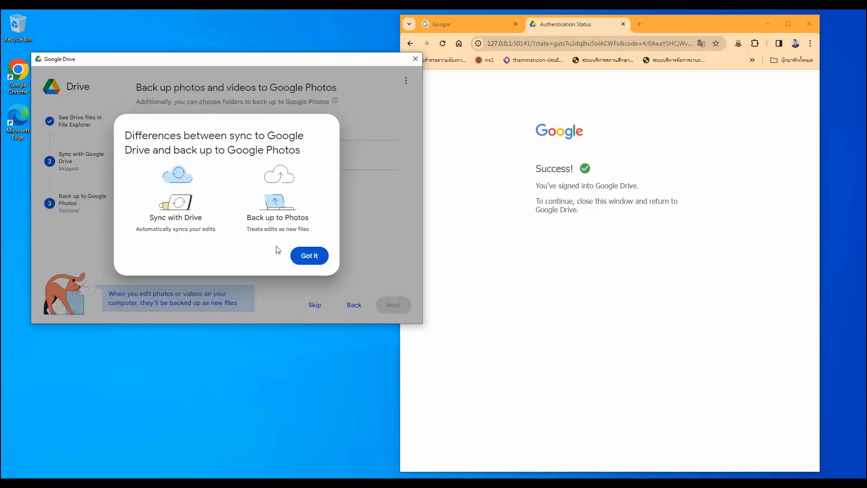
pyautogui.click(310, 256)
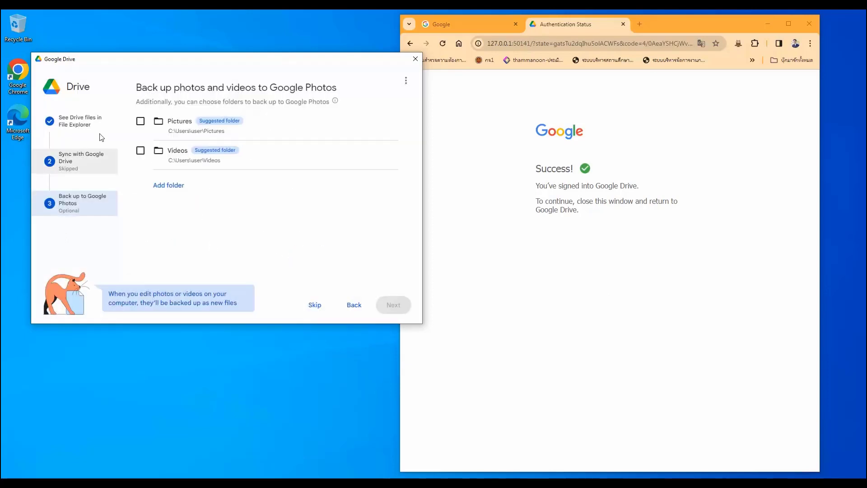
# Skip backing up photos and videos to Google Photos and finish the setup by opening Drive
pyautogui.click(315, 308)
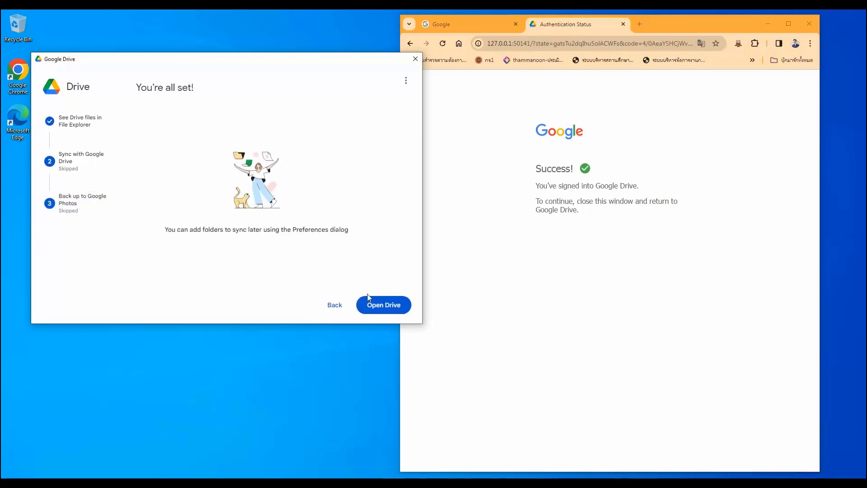
pyautogui.click(375, 303)
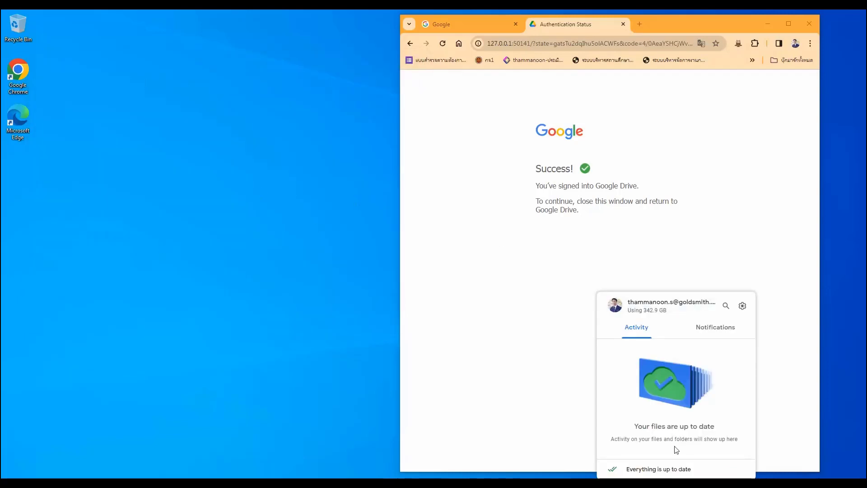
# Reopen the Google Drive status window from the background apps and check the signed-in account
pyautogui.click(751, 482)
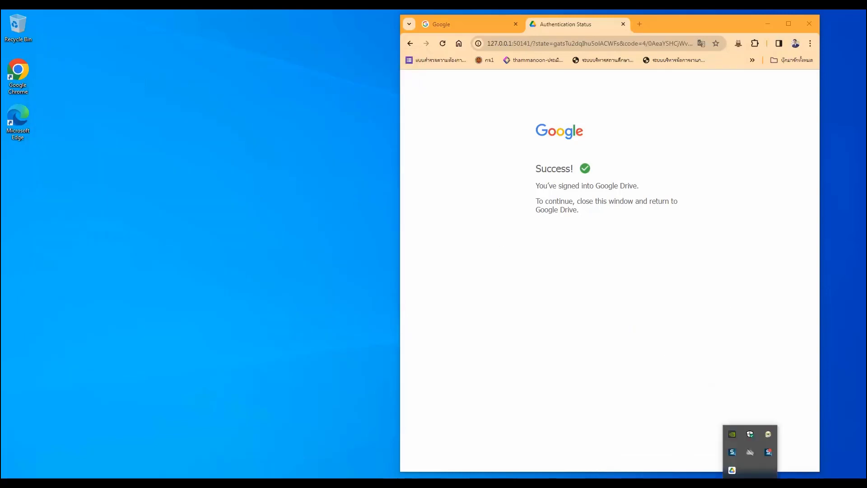
pyautogui.click(732, 470)
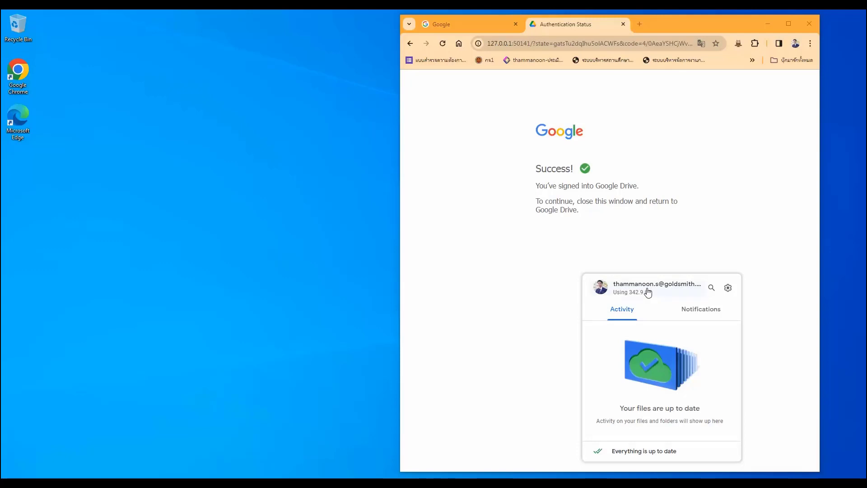
pyautogui.click(648, 292)
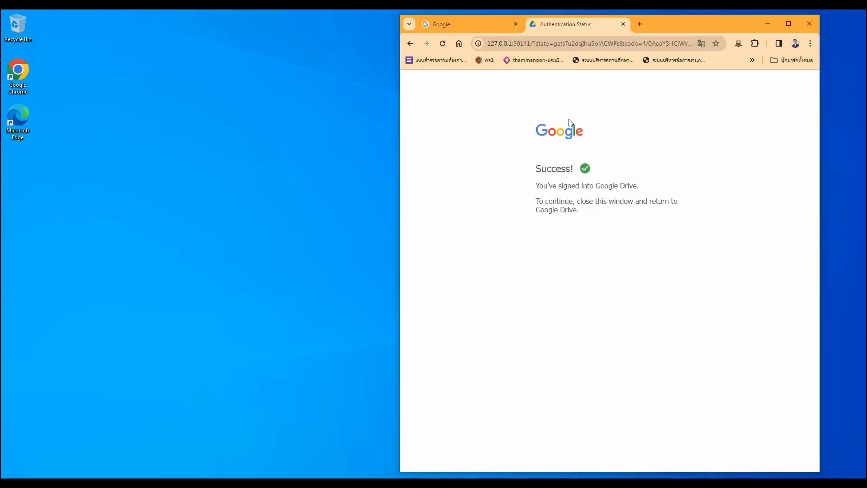
# Open the Google Drive (E:) drive in File Explorer and look through the folders in My Drive
pyautogui.press('super+e')
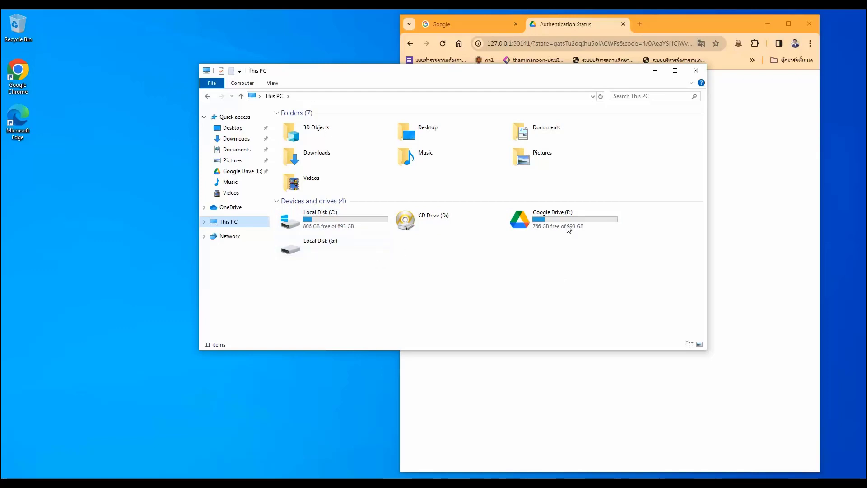
pyautogui.doubleClick(520, 223)
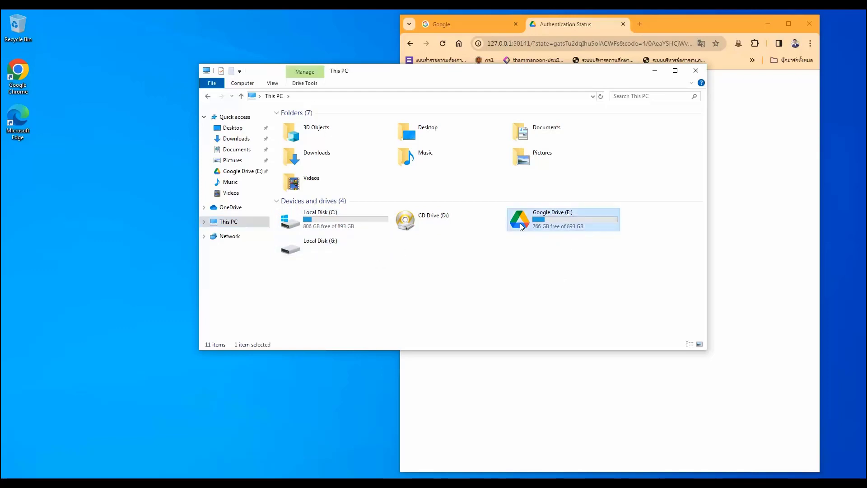
pyautogui.moveTo(415, 74); pyautogui.dragTo(501, 84)
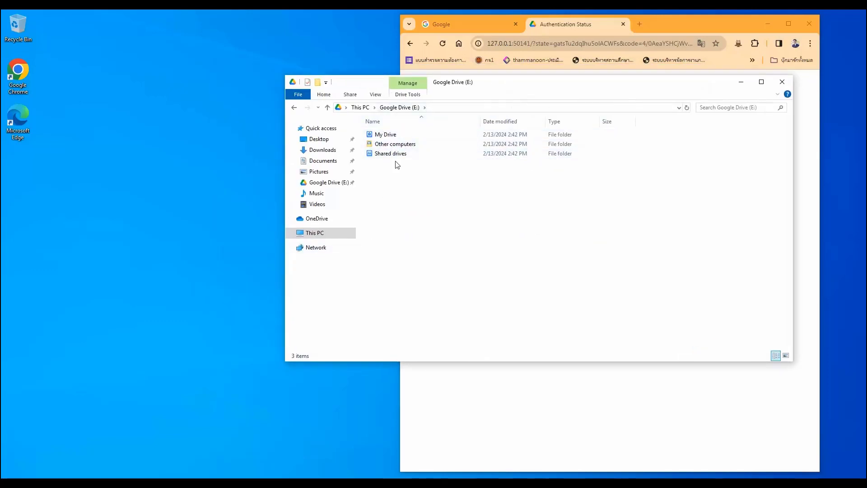
pyautogui.doubleClick(372, 136)
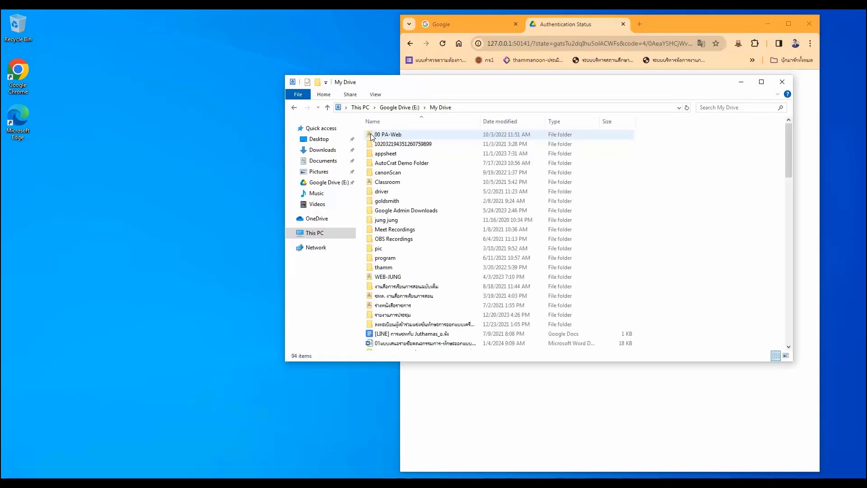
pyautogui.scroll(-2, 386, 203)
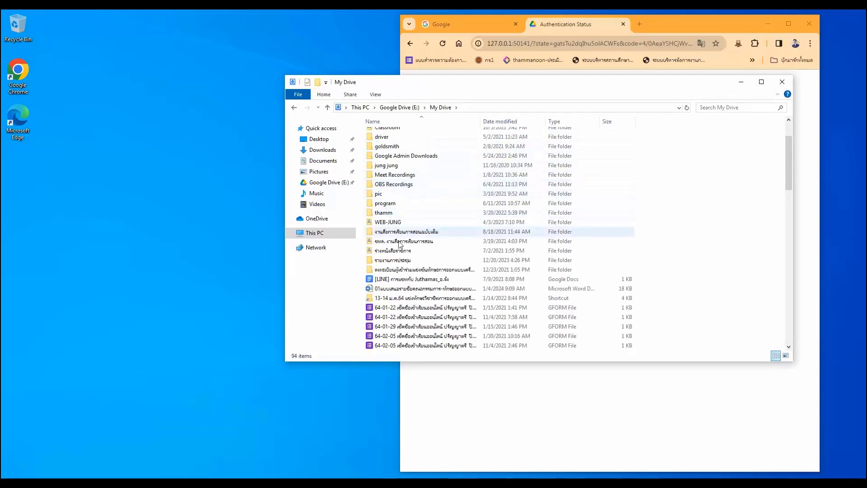
pyautogui.scroll(2, 386, 235)
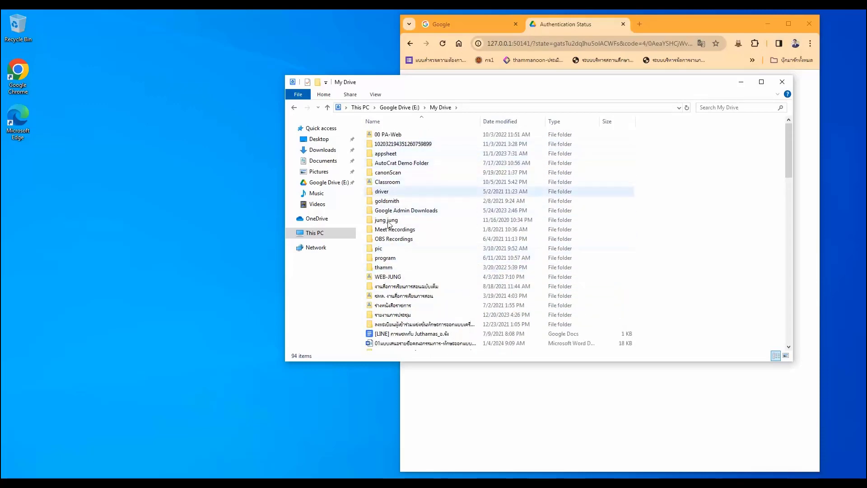
# Move the File Explorer window away from Chrome and open the Google Drive website from the Google home page
pyautogui.moveTo(443, 83); pyautogui.dragTo(247, 123)
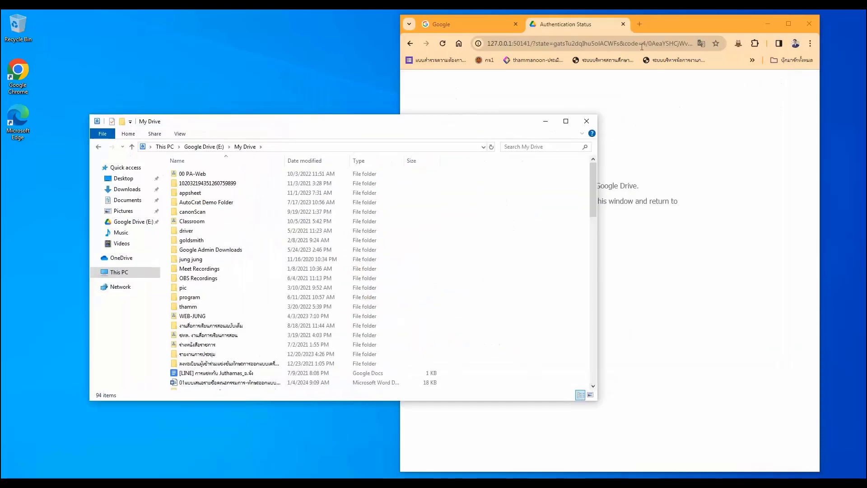
pyautogui.click(576, 27)
pyautogui.click(472, 25)
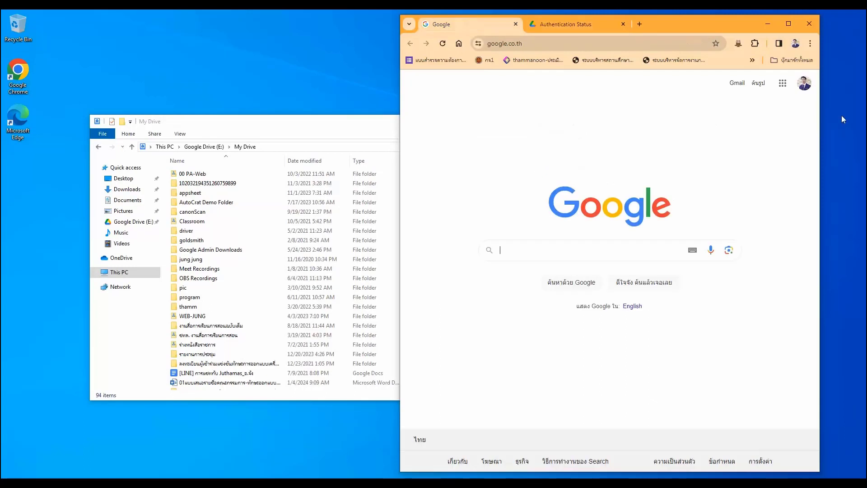
pyautogui.click(783, 87)
pyautogui.click(775, 131)
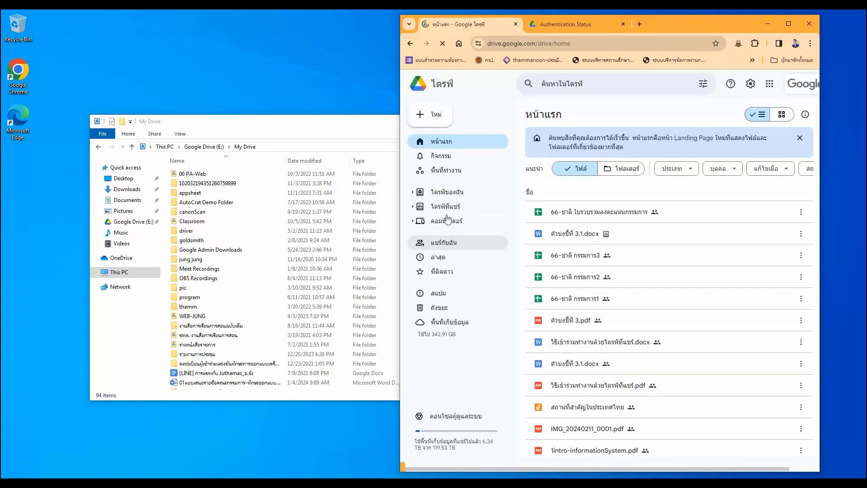
# Open My Drive on the web and compare its folders with those in File Explorer
pyautogui.click(442, 195)
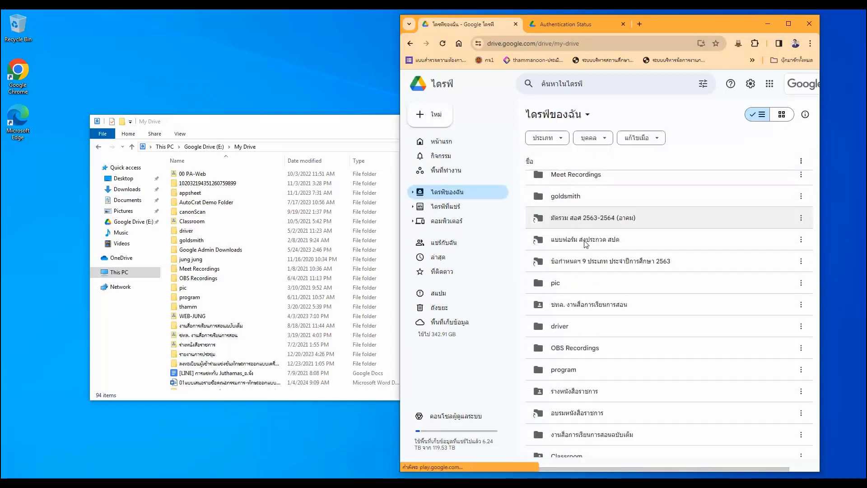
pyautogui.scroll(-1, 586, 216)
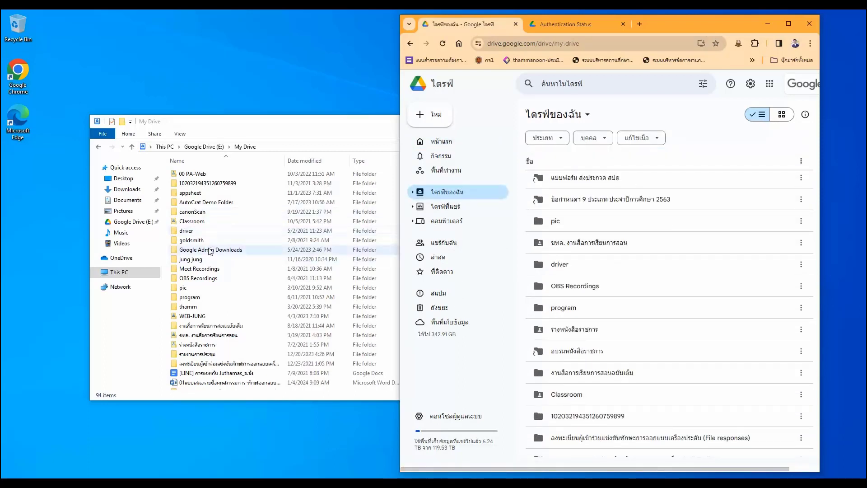
pyautogui.scroll(-2, 587, 266)
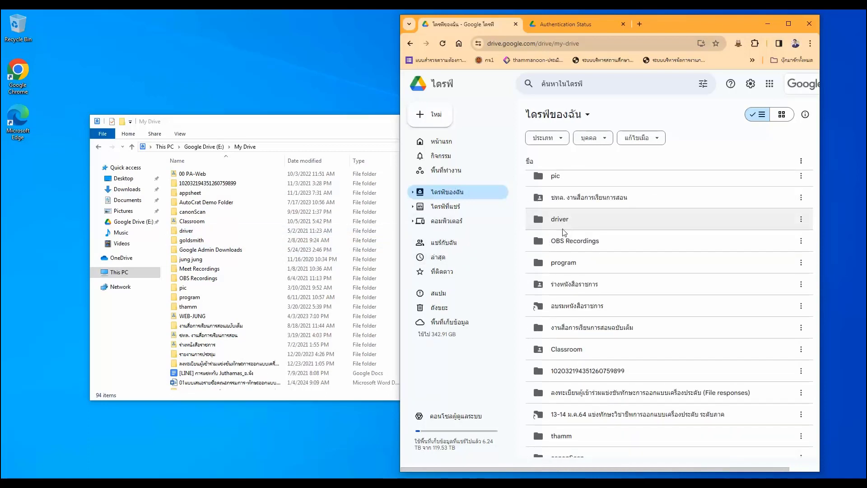
pyautogui.scroll(-2, 582, 267)
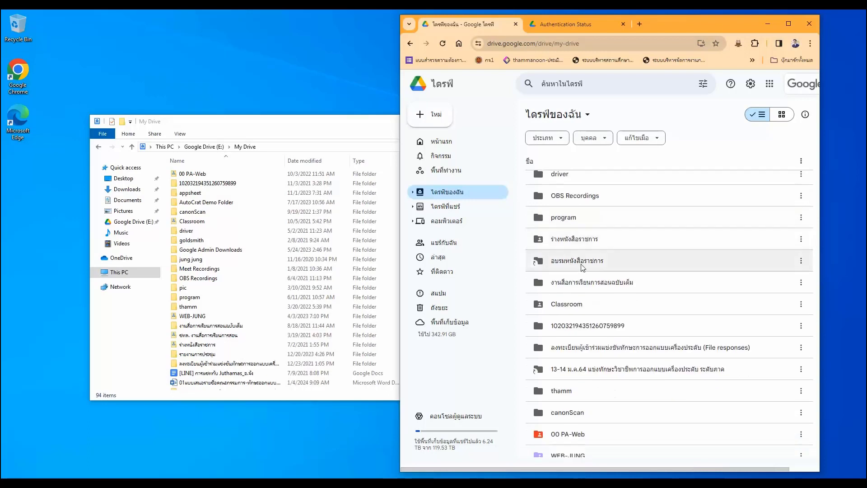
pyautogui.scroll(-2, 582, 268)
pyautogui.scroll(-4, 584, 266)
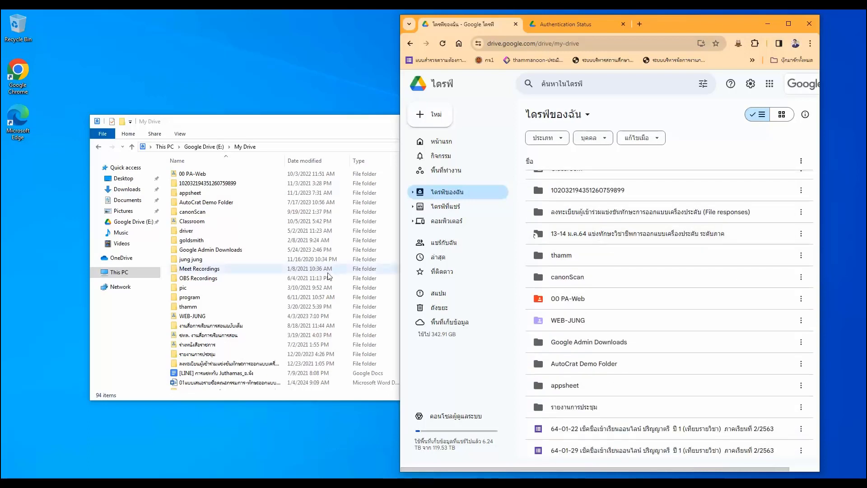
# Show the shared drives both on the Google Drive website and in File Explorer, with the windows fitted side by side
pyautogui.click(440, 244)
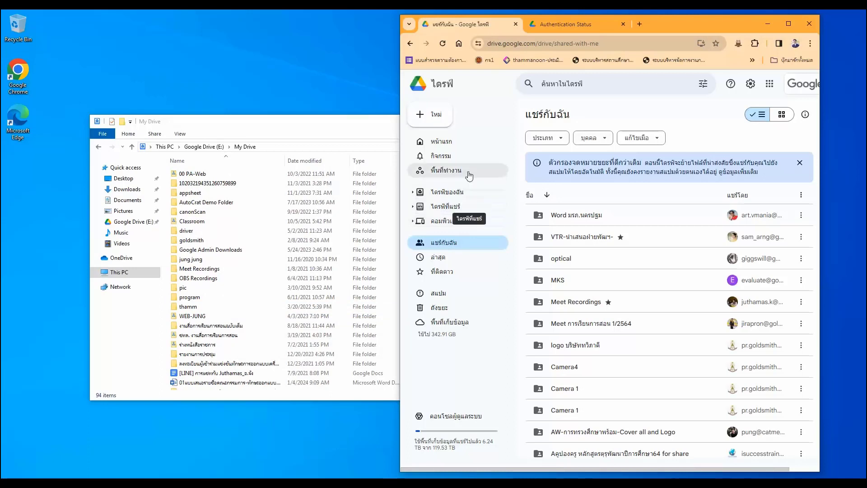
pyautogui.click(445, 207)
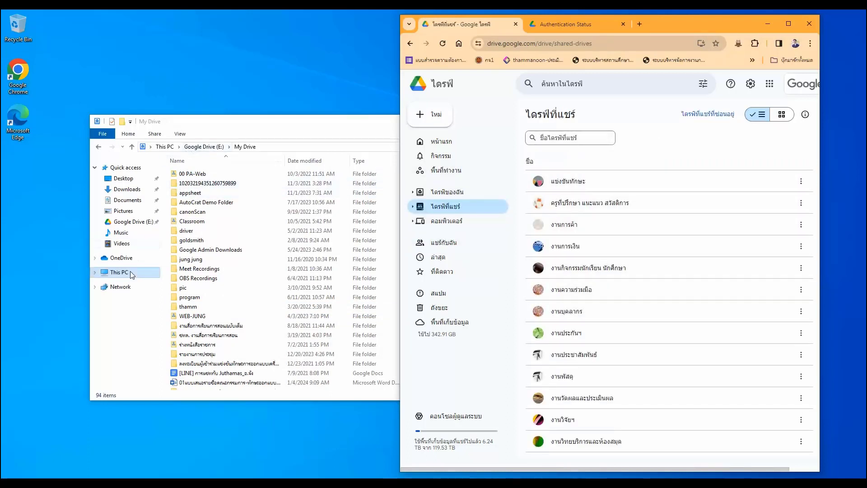
pyautogui.click(203, 146)
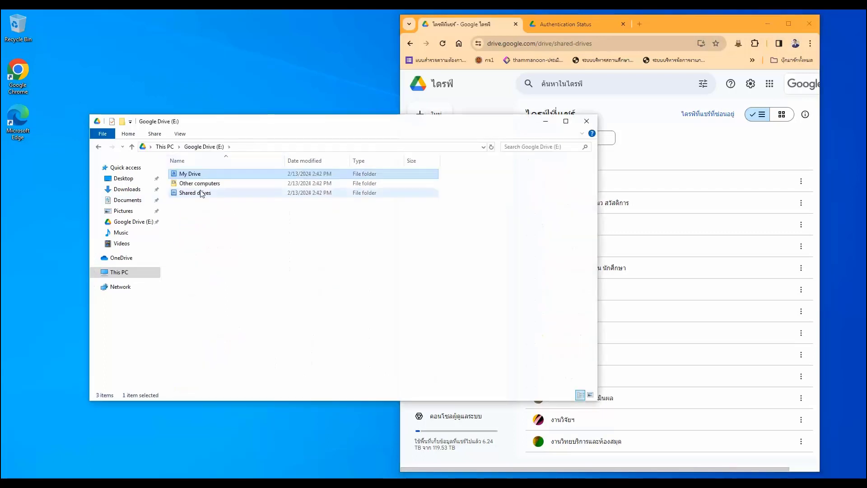
pyautogui.moveTo(237, 124); pyautogui.dragTo(196, 108)
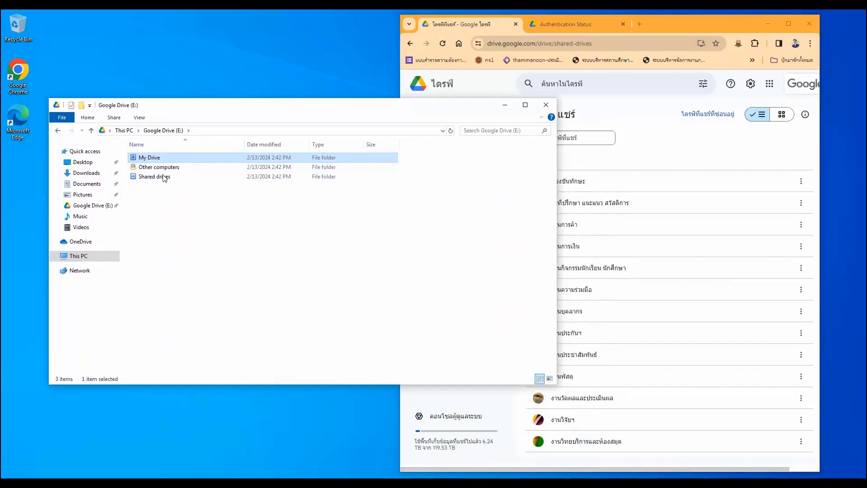
pyautogui.doubleClick(138, 178)
pyautogui.moveTo(197, 107); pyautogui.dragTo(159, 98)
pyautogui.moveTo(522, 172); pyautogui.dragTo(390, 171)
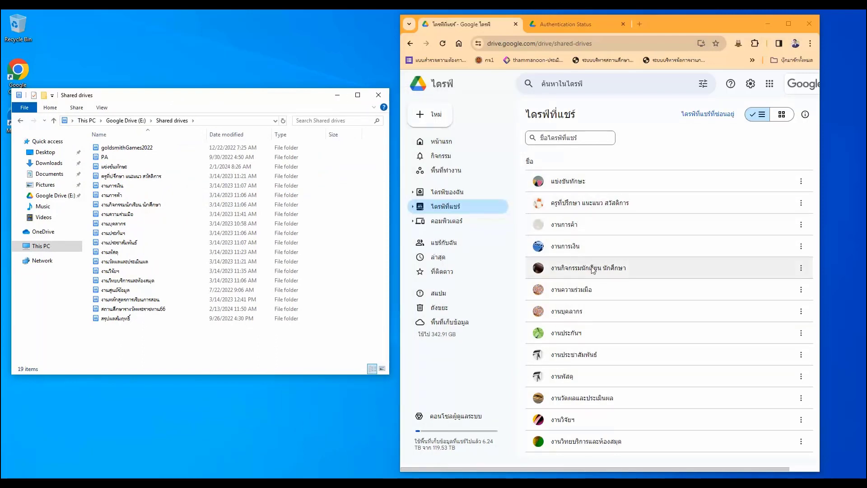
# Compare the list of shared drives on the web with the Shared drives folder in File Explorer
pyautogui.scroll(-3, 594, 278)
pyautogui.scroll(2, 604, 351)
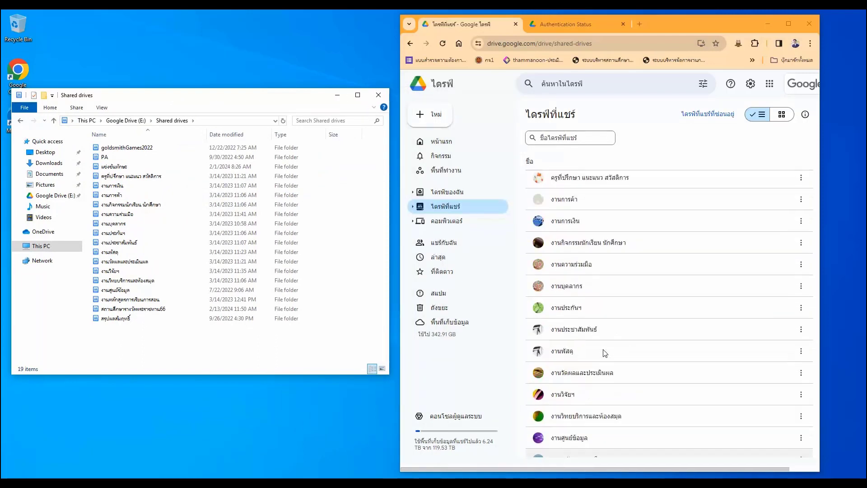
pyautogui.scroll(-2, 603, 291)
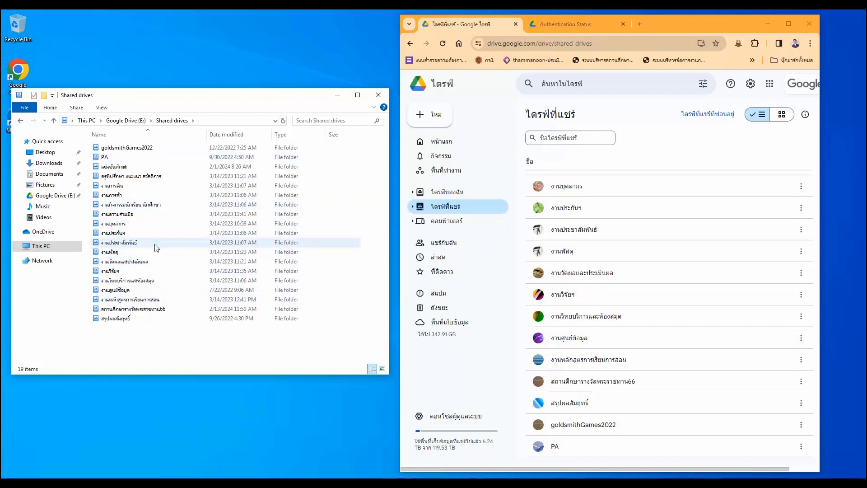
# Return to This PC in File Explorer, pin the Google Drive (E:) drive to Quick access and close the window
pyautogui.moveTo(192, 102); pyautogui.dragTo(240, 91)
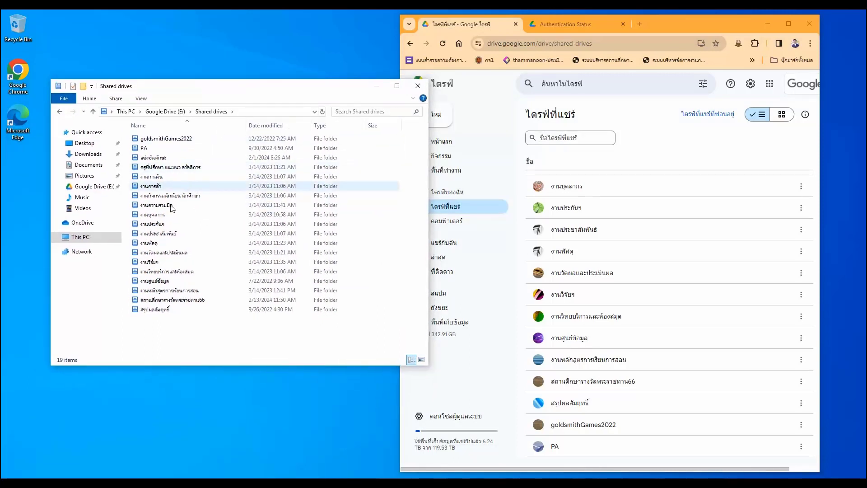
pyautogui.click(184, 112)
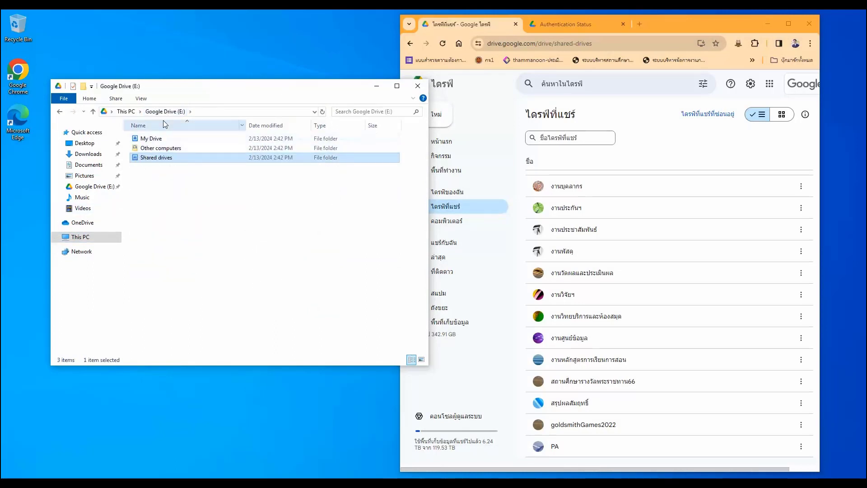
pyautogui.click(126, 112)
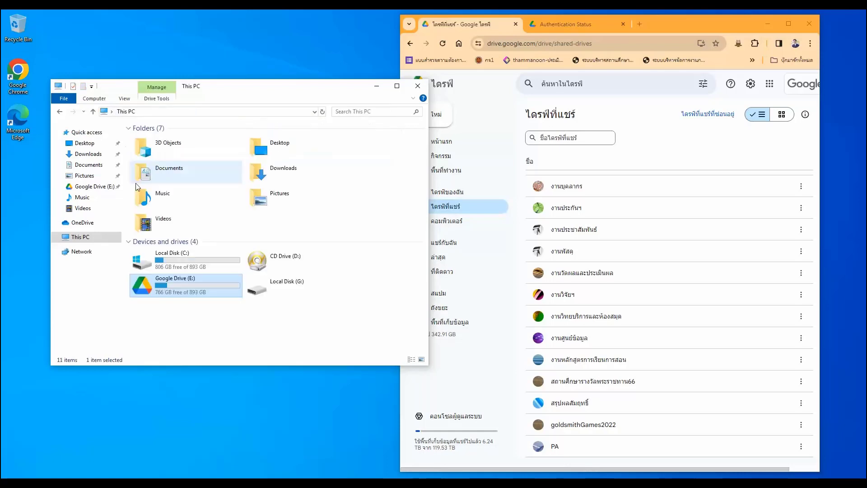
pyautogui.rightClick(143, 289)
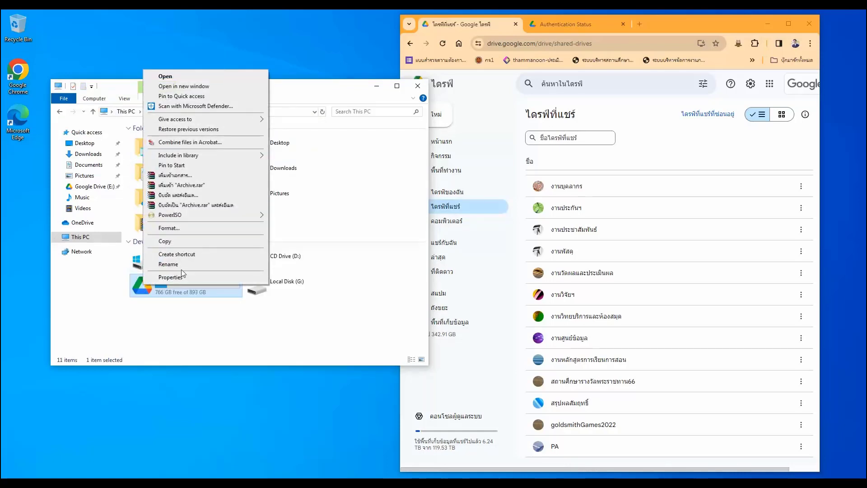
pyautogui.click(182, 97)
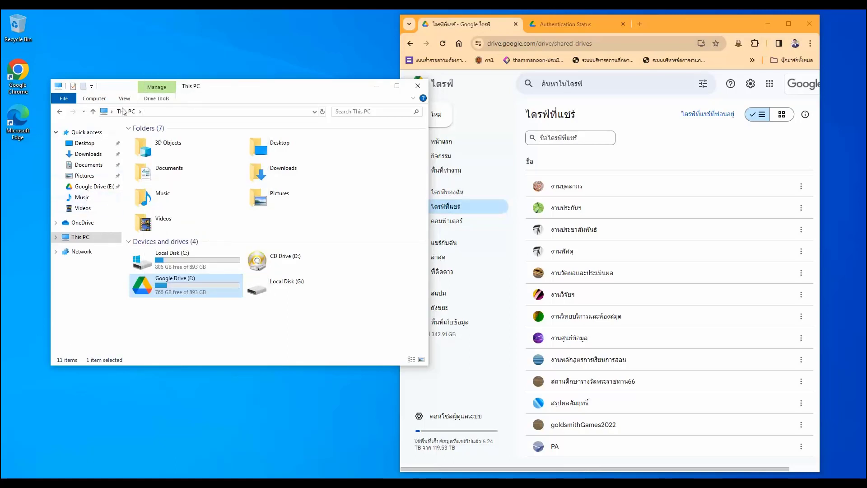
pyautogui.click(416, 86)
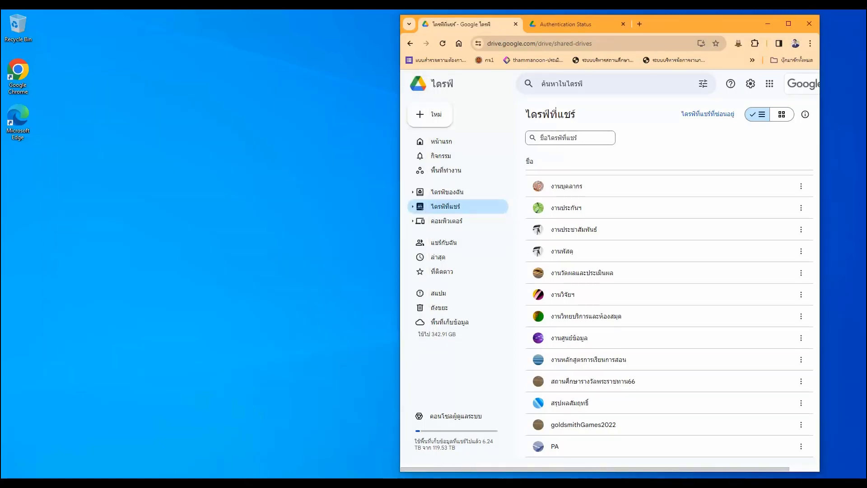
# Reopen File Explorer, move its window and open Google Drive (E:) through its Quick access shortcut
pyautogui.press('super+e')
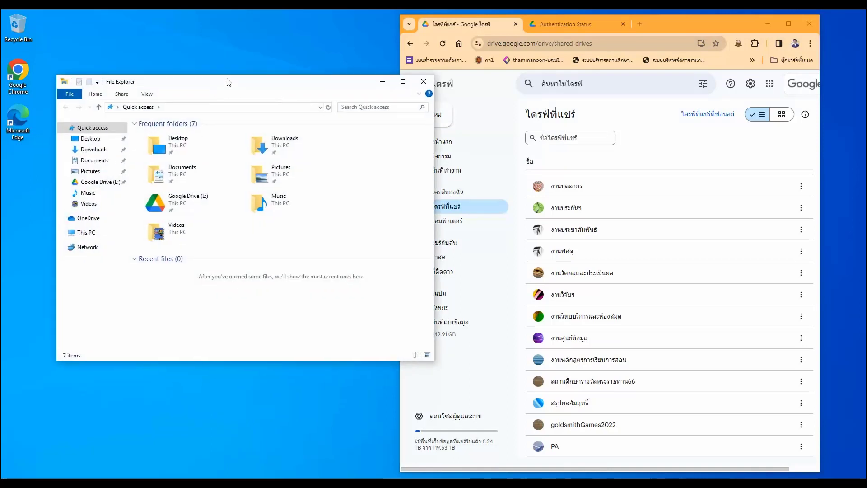
pyautogui.moveTo(229, 84); pyautogui.dragTo(254, 65)
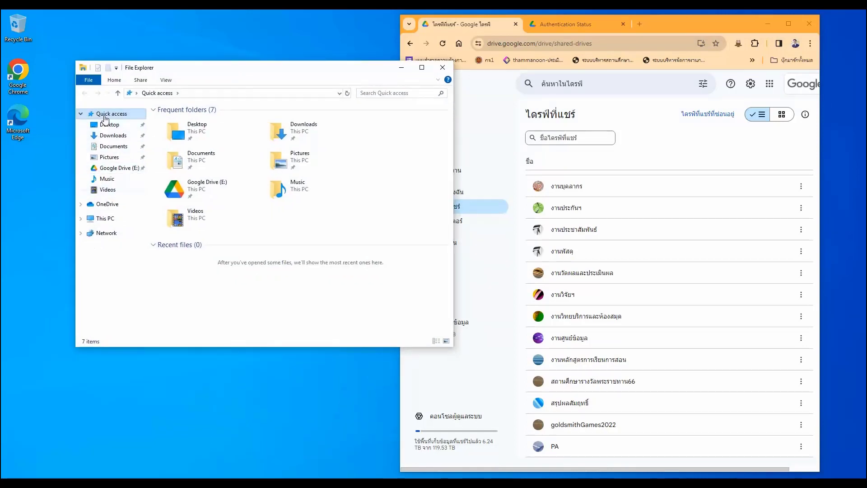
pyautogui.click(106, 169)
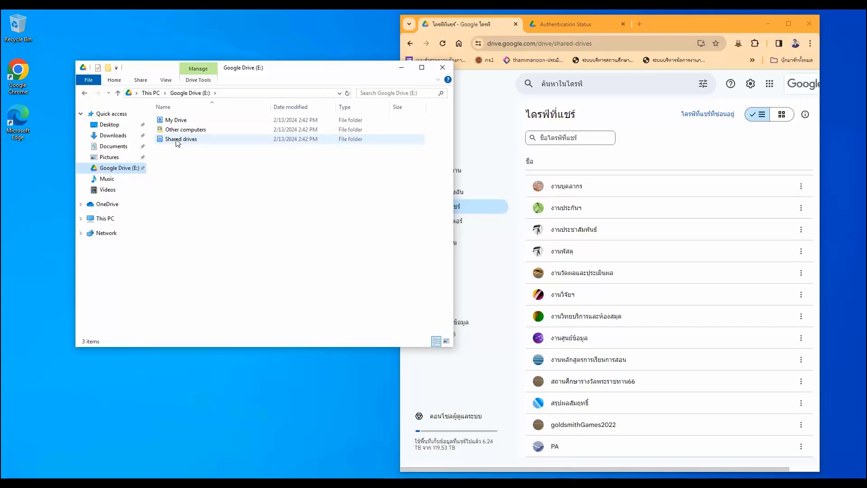
# View folder 3.1 under ด้านที่3การบริหารการจัดการ in the shared drive สถานศึกษารางวัลพระราชทาน66, and close File Explorer
pyautogui.doubleClick(177, 141)
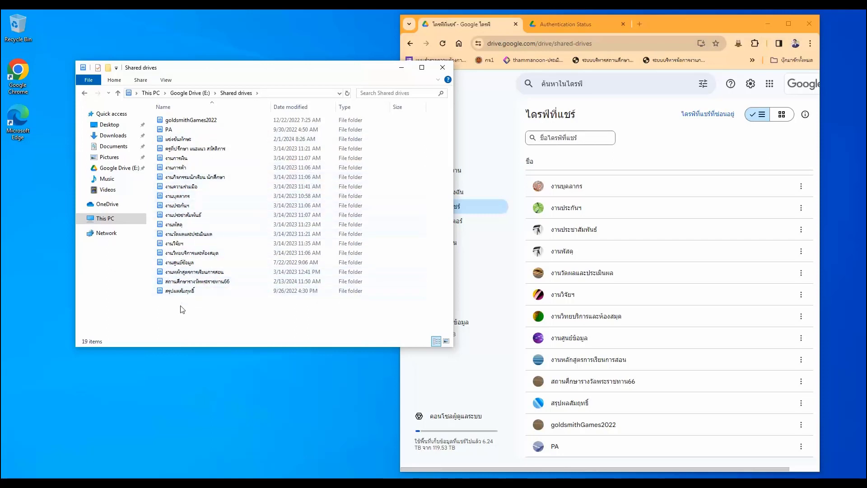
pyautogui.doubleClick(166, 282)
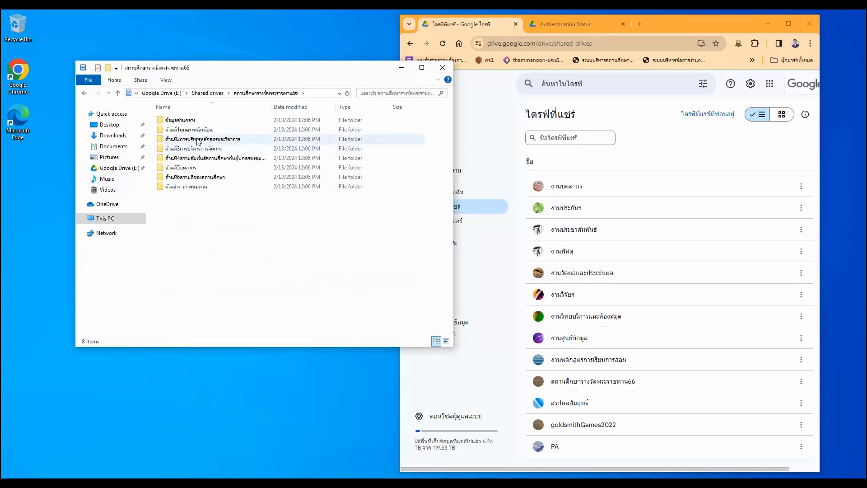
pyautogui.doubleClick(169, 151)
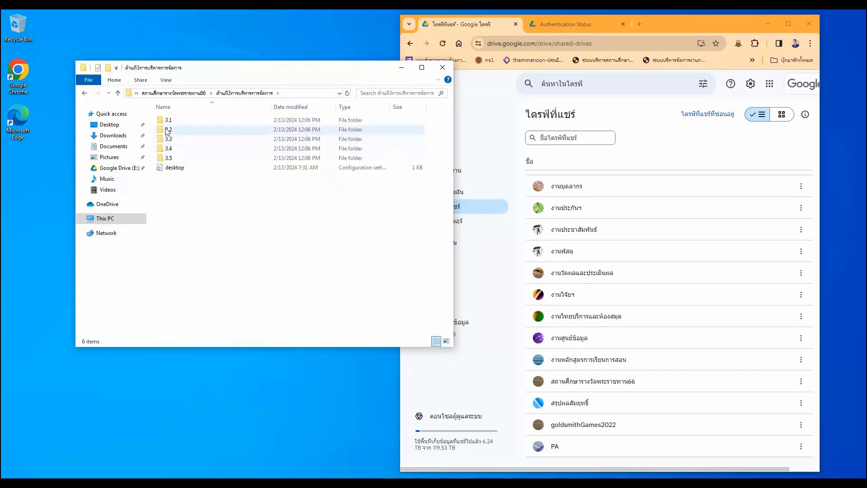
pyautogui.doubleClick(167, 120)
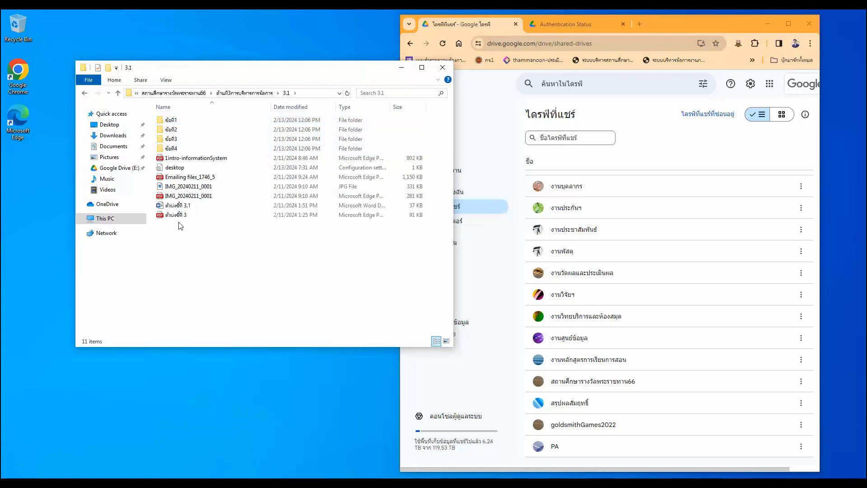
pyautogui.click(442, 69)
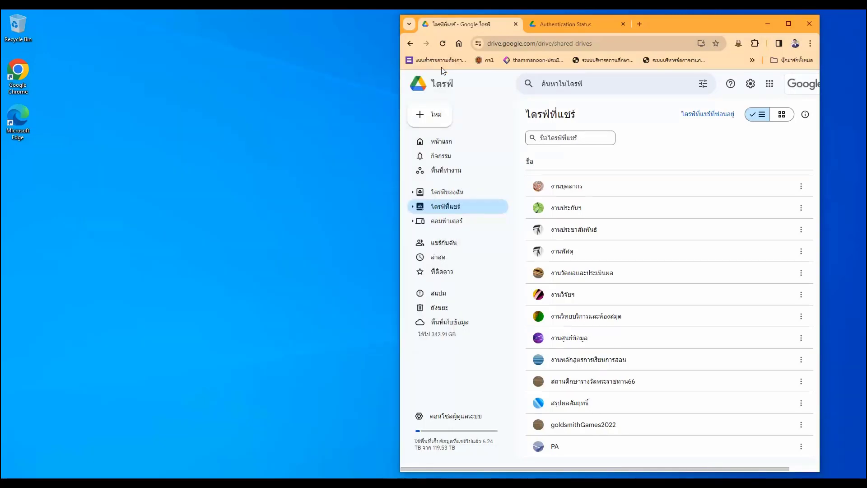